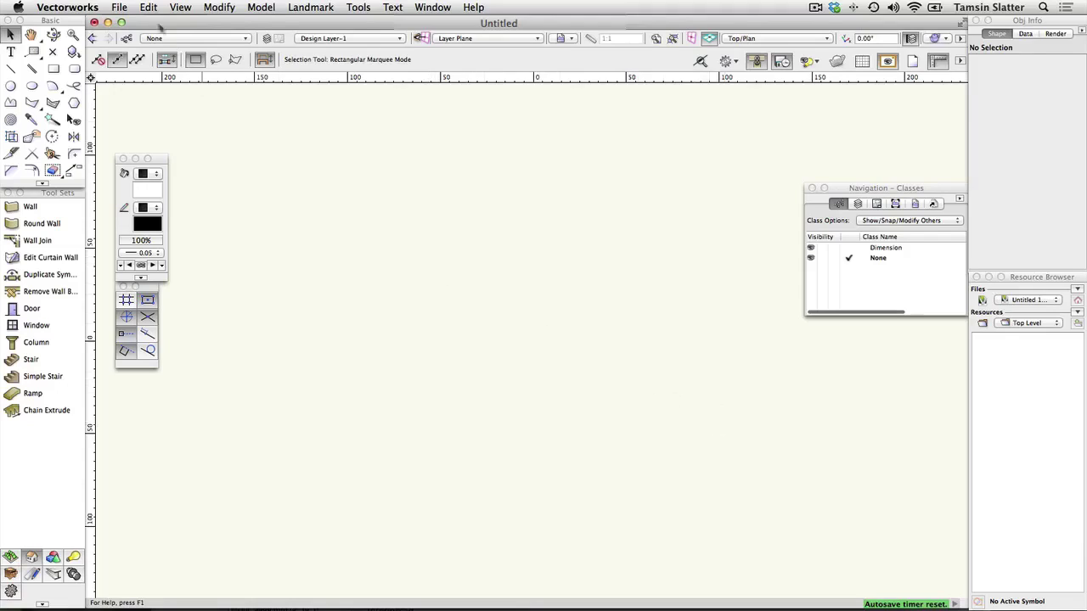
# - Create a new document from the Landmark (Metric-mm).sta template
pyautogui.click(119, 8)
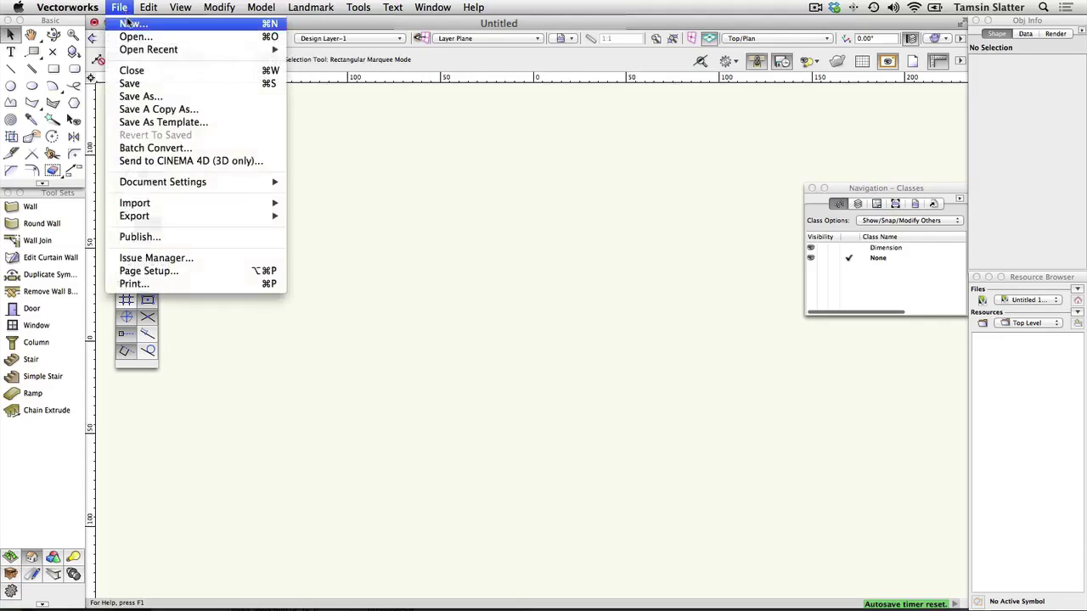
pyautogui.click(128, 22)
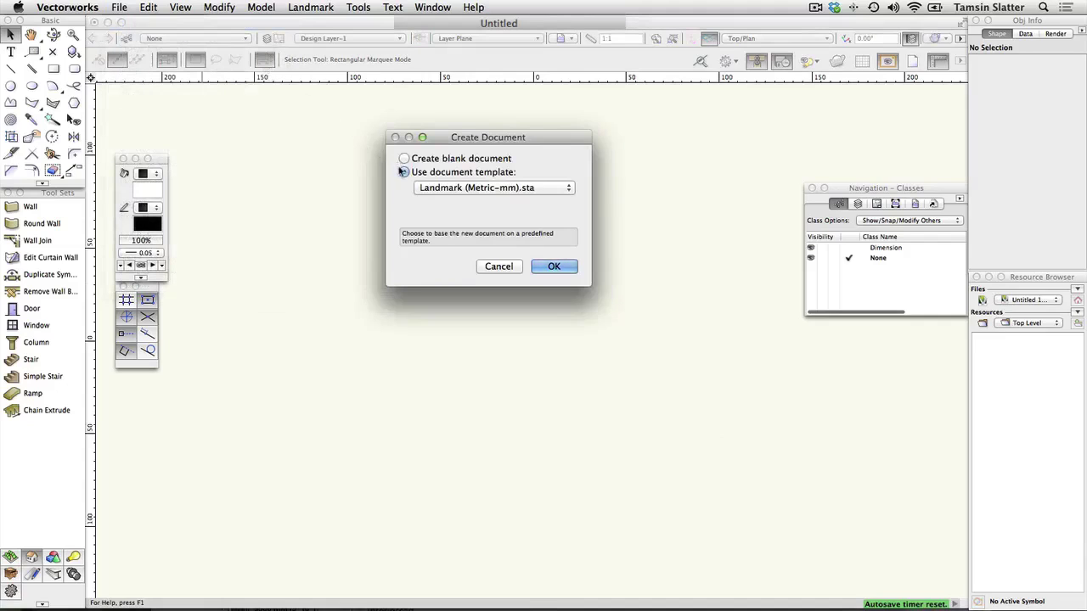
pyautogui.click(556, 189)
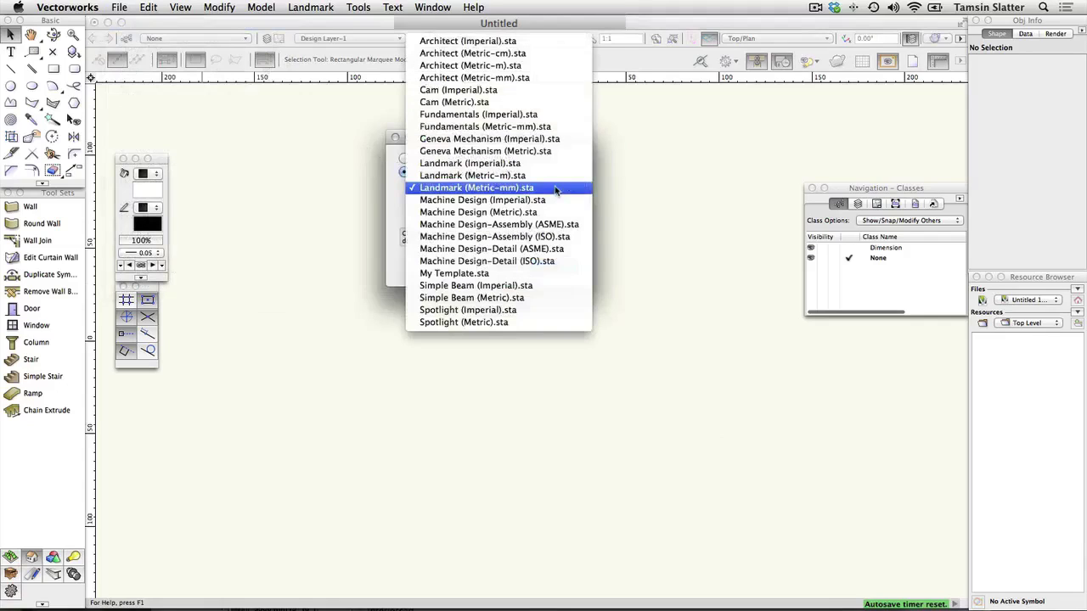
pyautogui.click(556, 188)
pyautogui.click(556, 264)
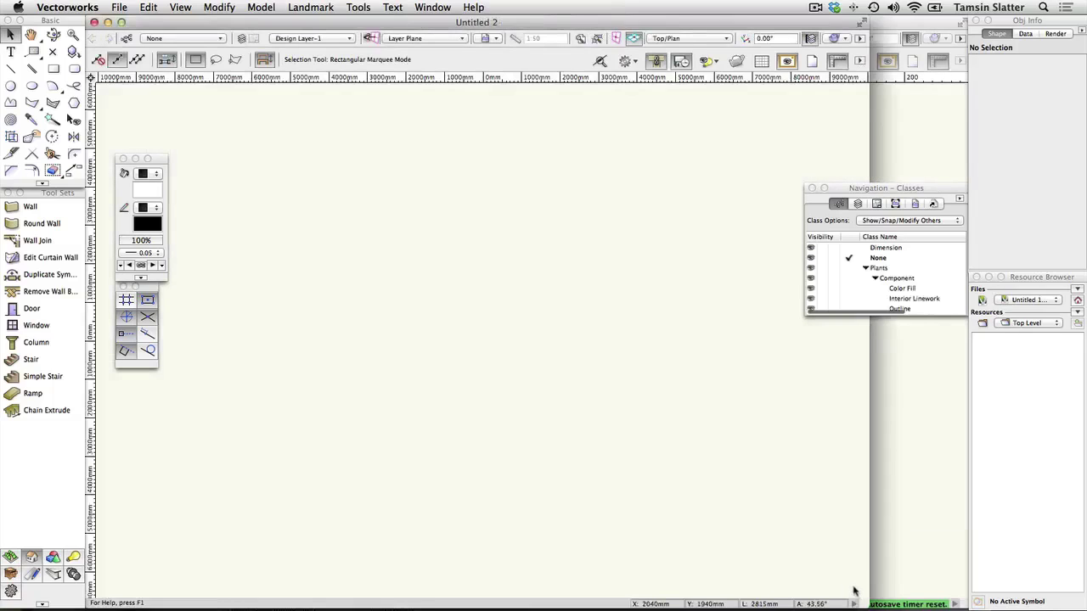
# - Widen the window and set the printer page to Epson Stylus Pro 7700, A3 Landscape
pyautogui.moveTo(863, 600); pyautogui.dragTo(961, 605)
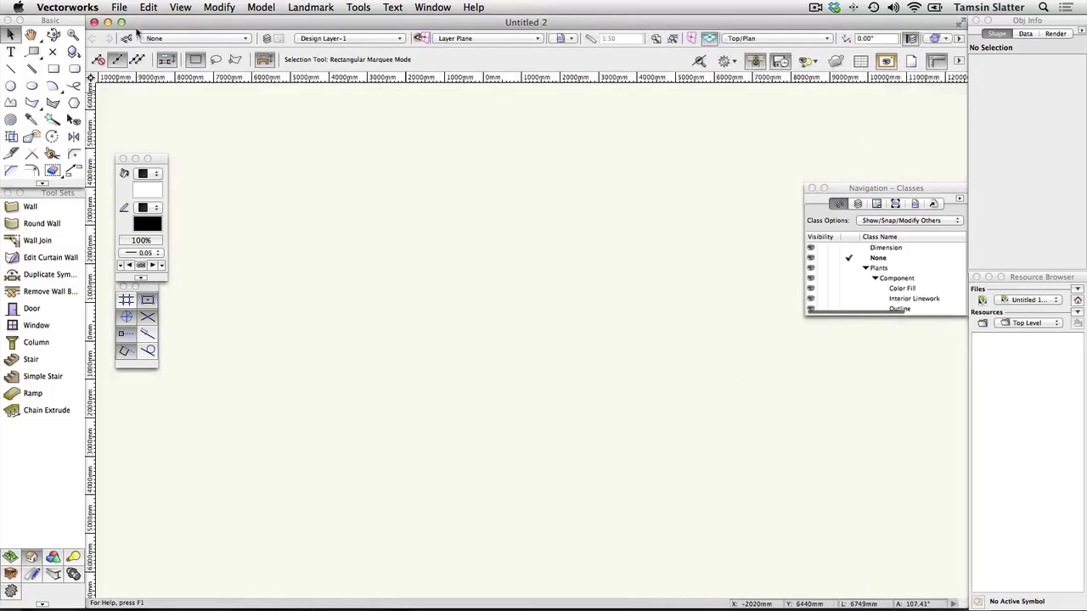
pyautogui.click(121, 8)
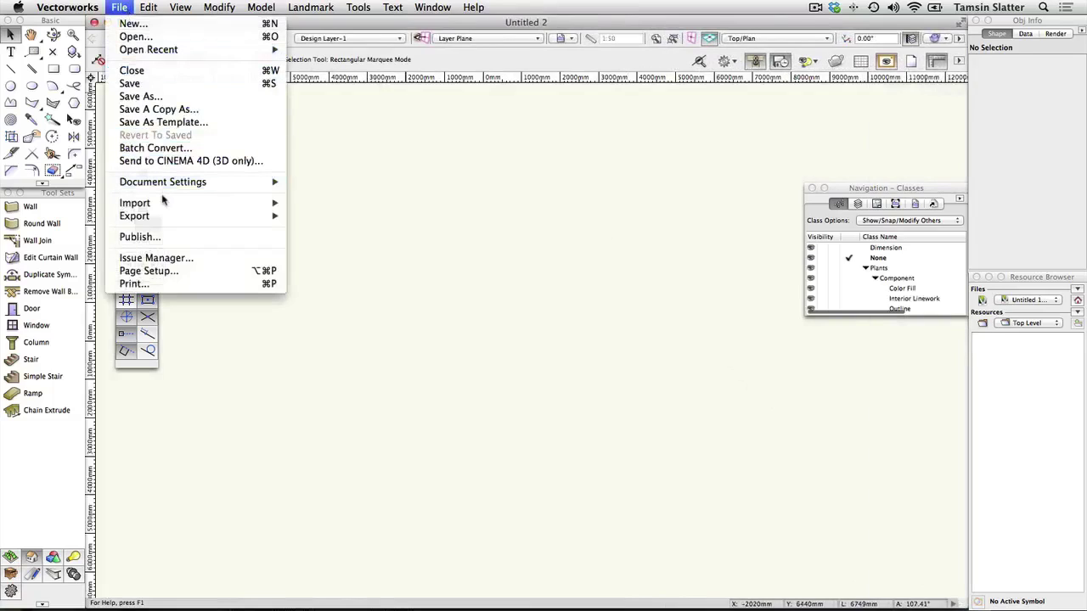
pyautogui.click(149, 271)
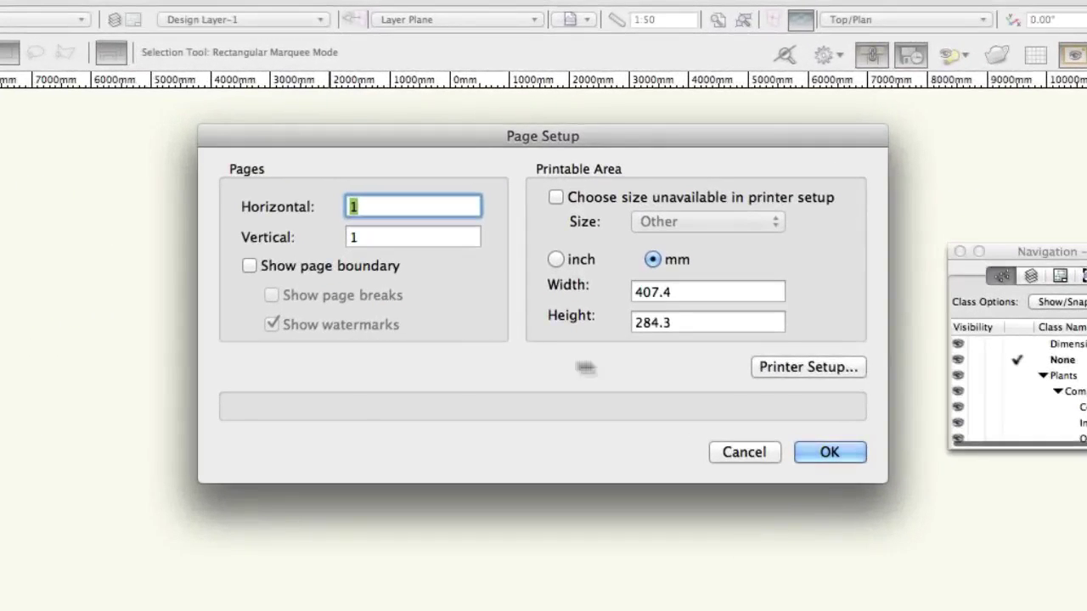
pyautogui.click(804, 376)
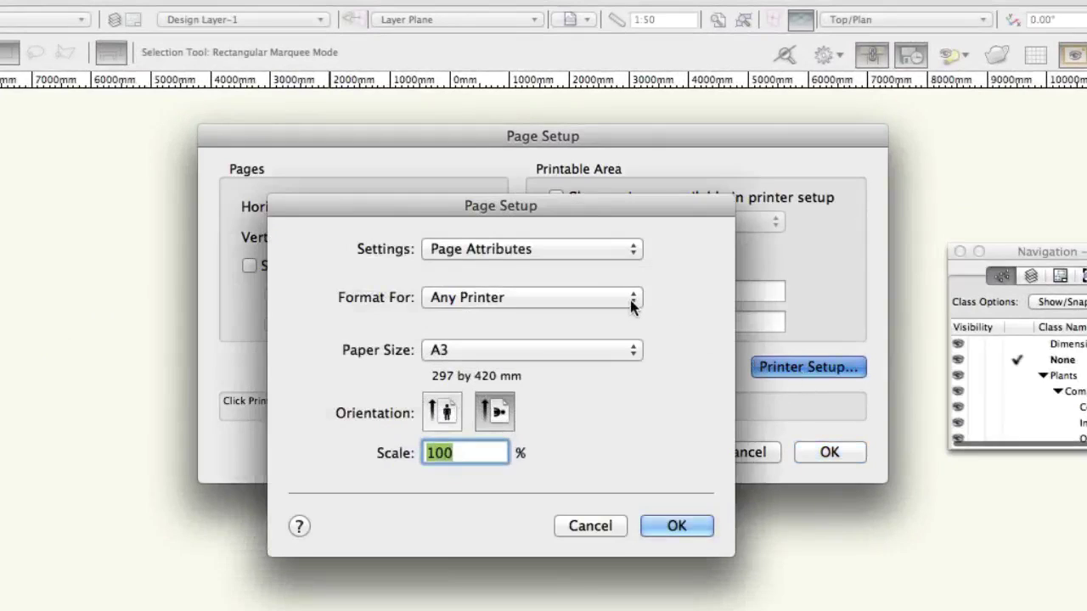
pyautogui.click(632, 301)
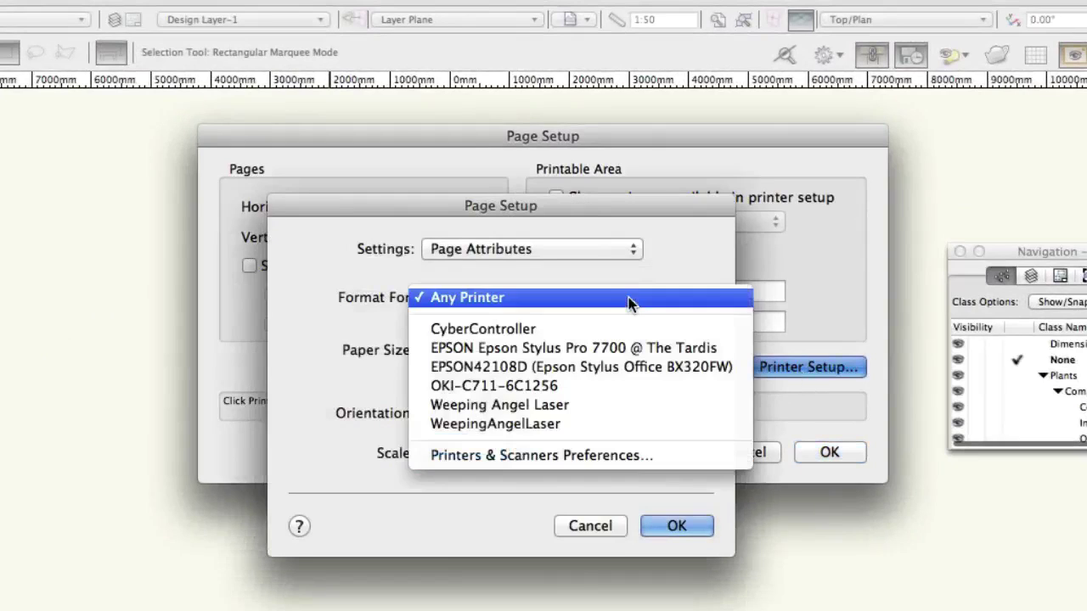
pyautogui.click(592, 348)
pyautogui.click(532, 351)
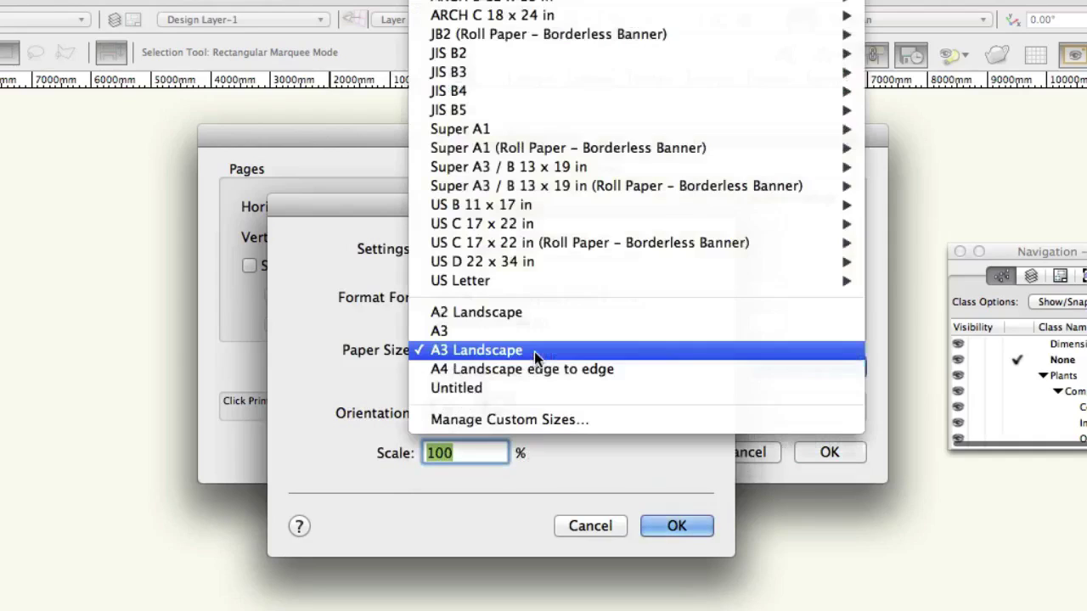
pyautogui.click(374, 322)
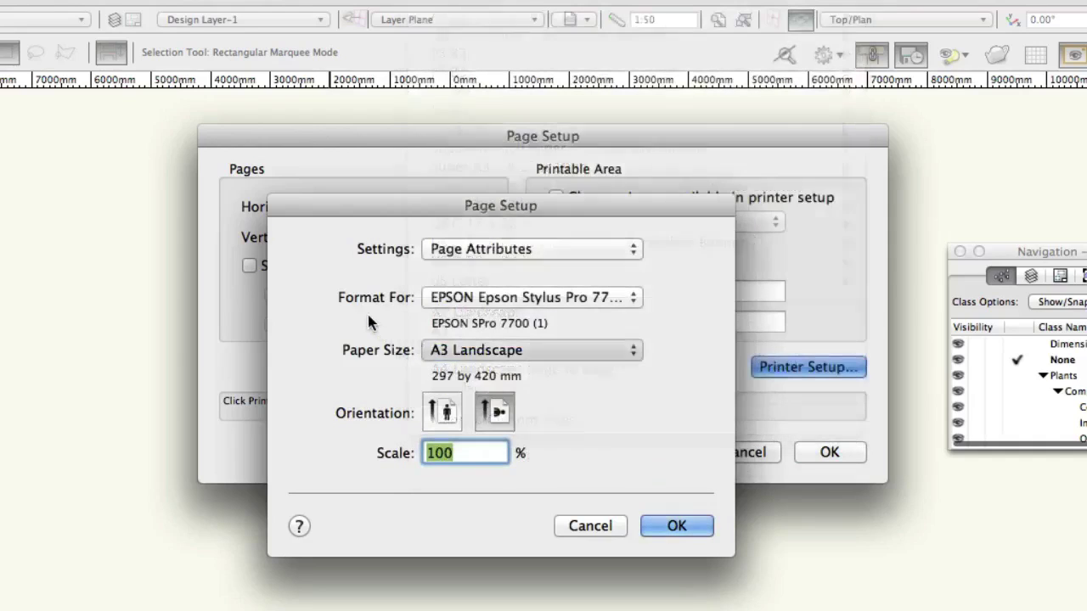
pyautogui.click(600, 525)
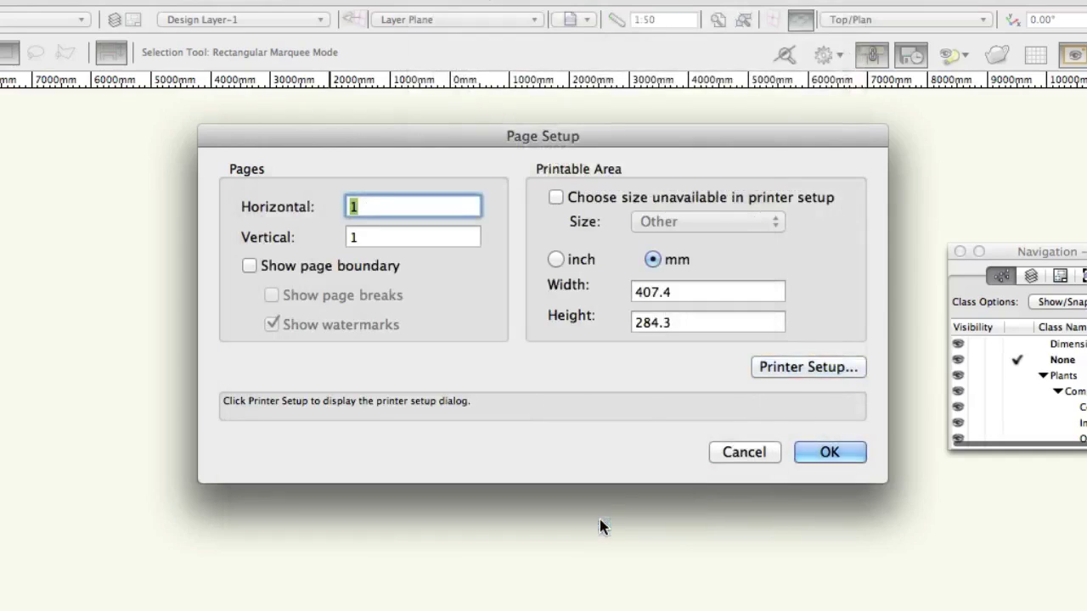
# - Allow a size the printer lacks and set the page to ISO A1 (841 × 594 mm)
pyautogui.click(595, 197)
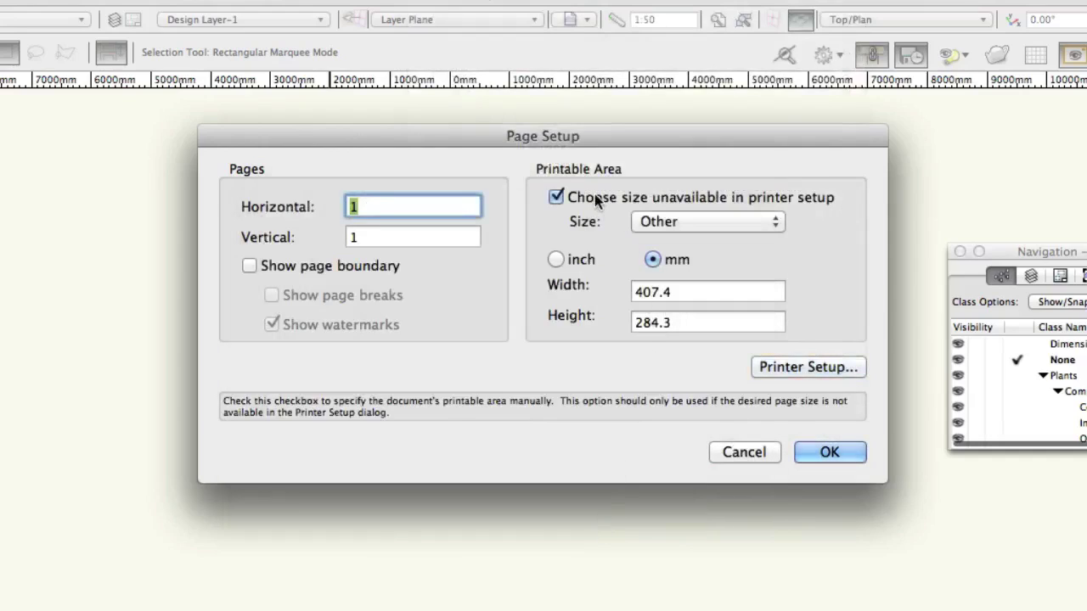
pyautogui.click(757, 223)
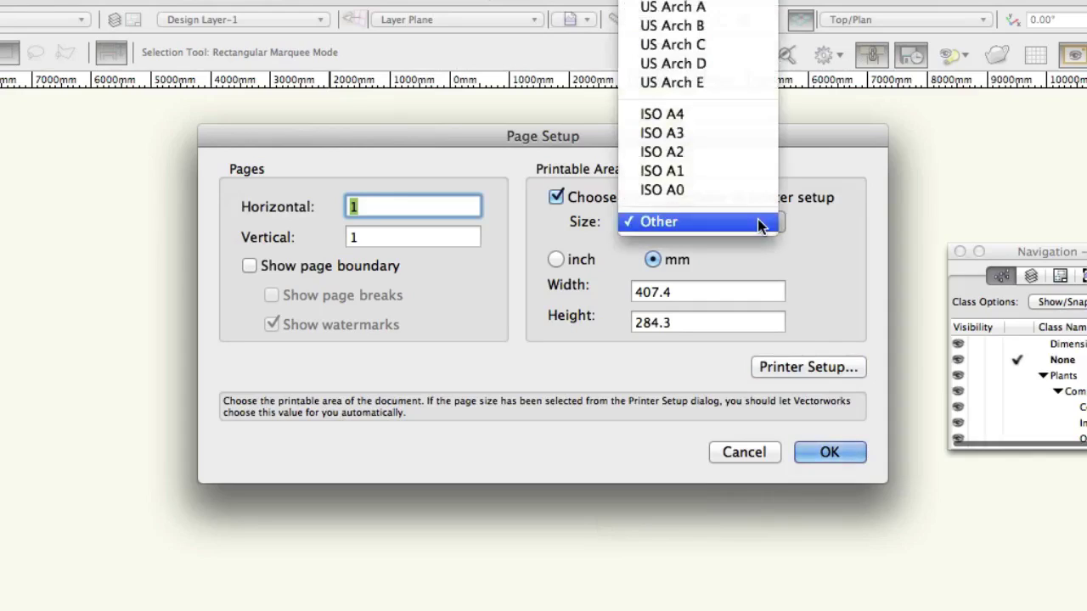
pyautogui.click(749, 173)
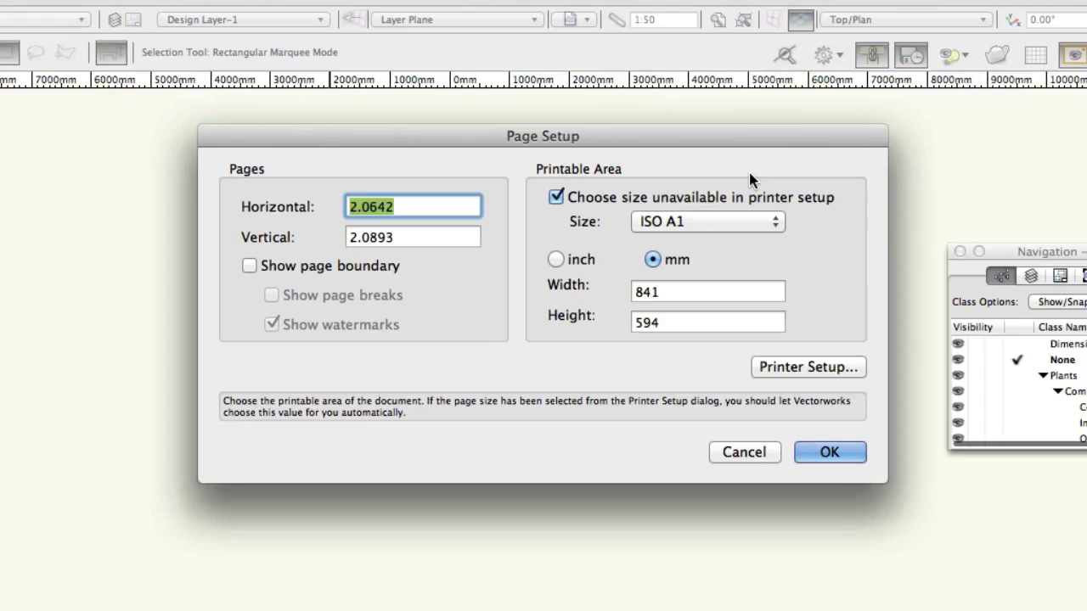
pyautogui.click(830, 452)
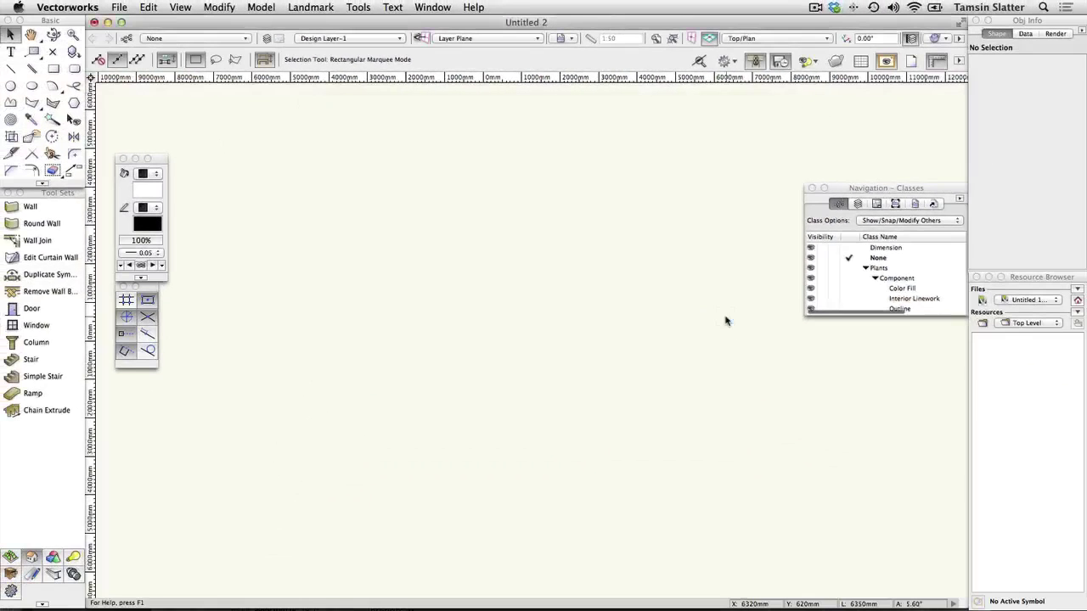
# - Fit the A1 page area in the window and toggle the page border display off and back on
pyautogui.click(913, 64)
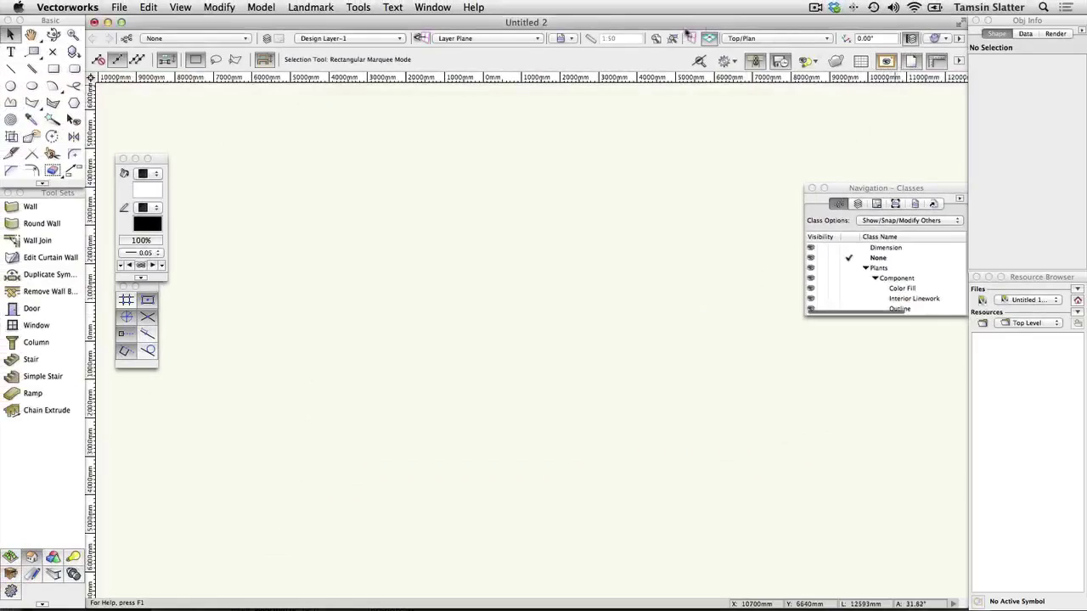
pyautogui.click(657, 40)
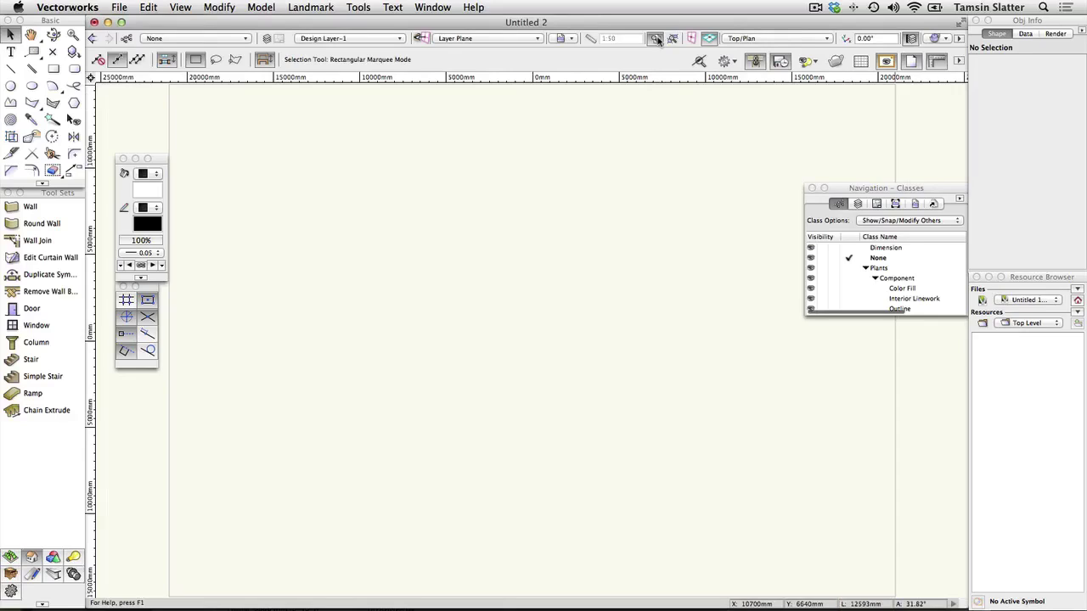
pyautogui.click(911, 63)
pyautogui.click(911, 63)
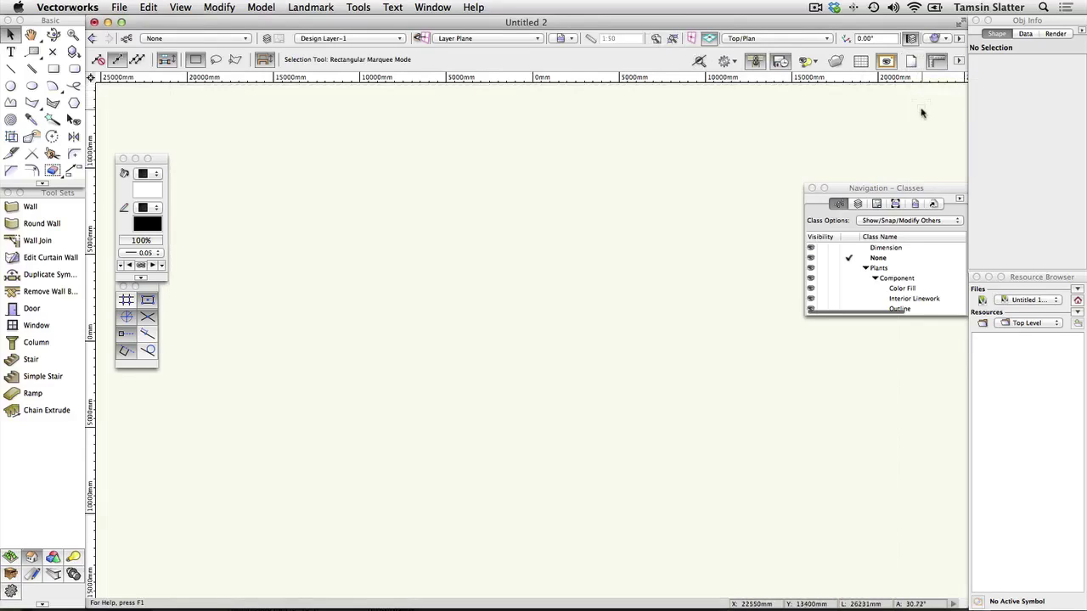
pyautogui.click(911, 62)
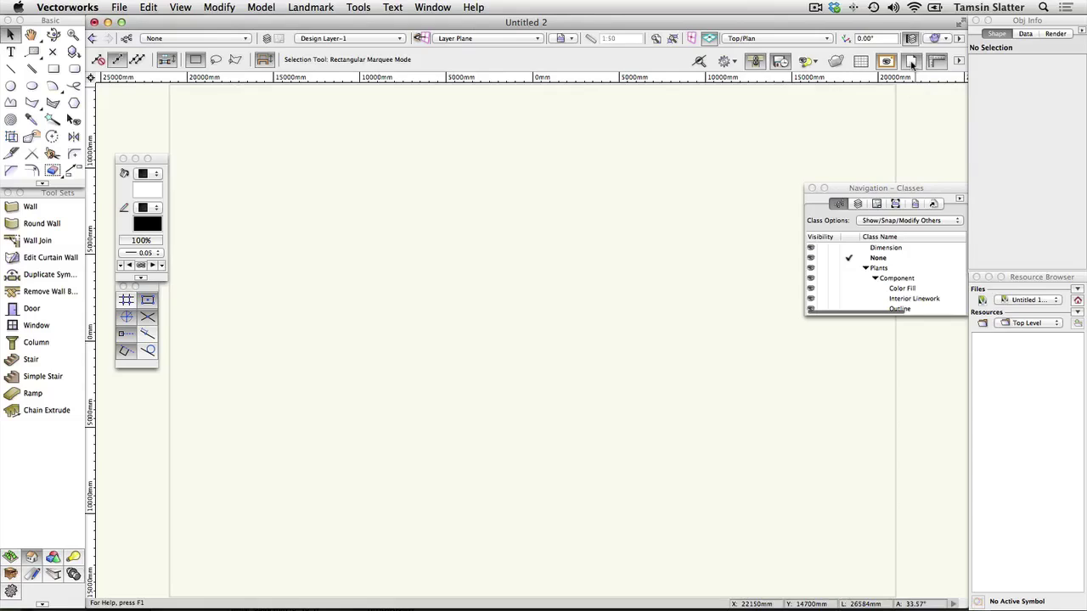
pyautogui.click(122, 8)
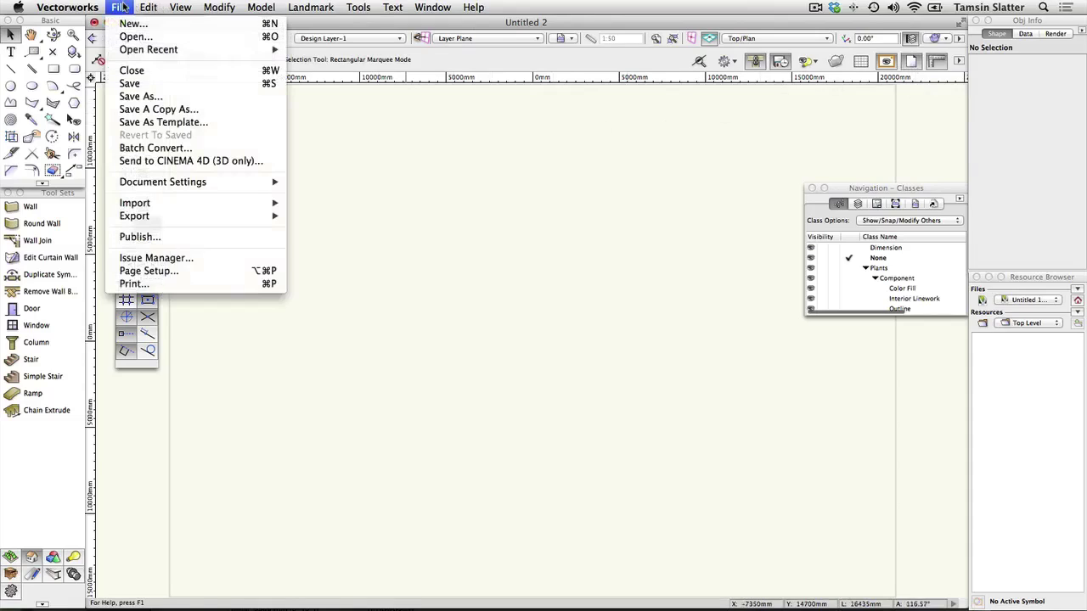
# - Turn on Show page boundary in Page Setup
pyautogui.click(149, 271)
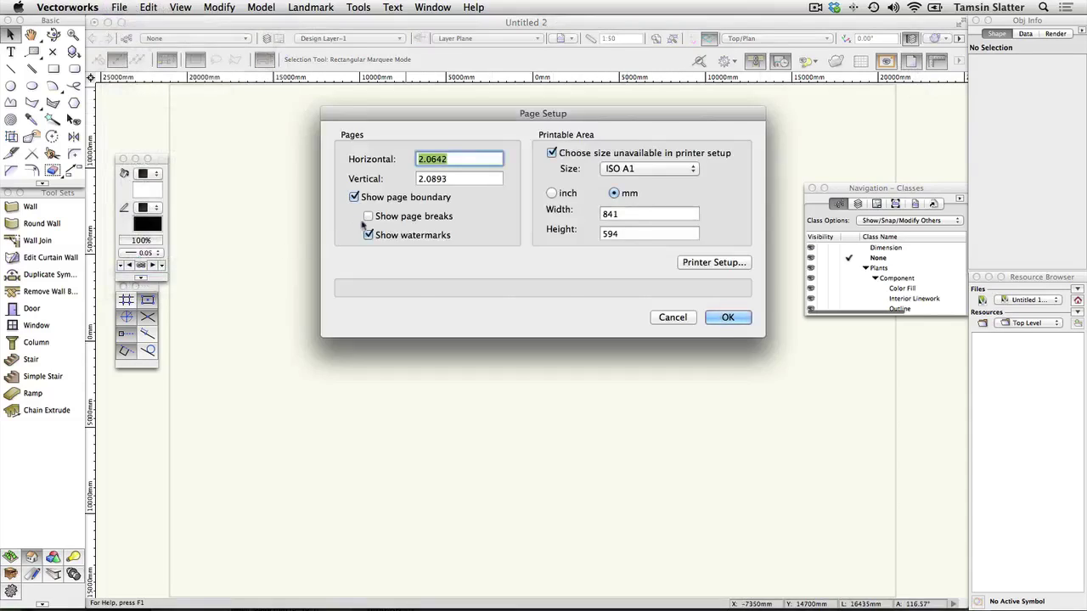
pyautogui.click(713, 320)
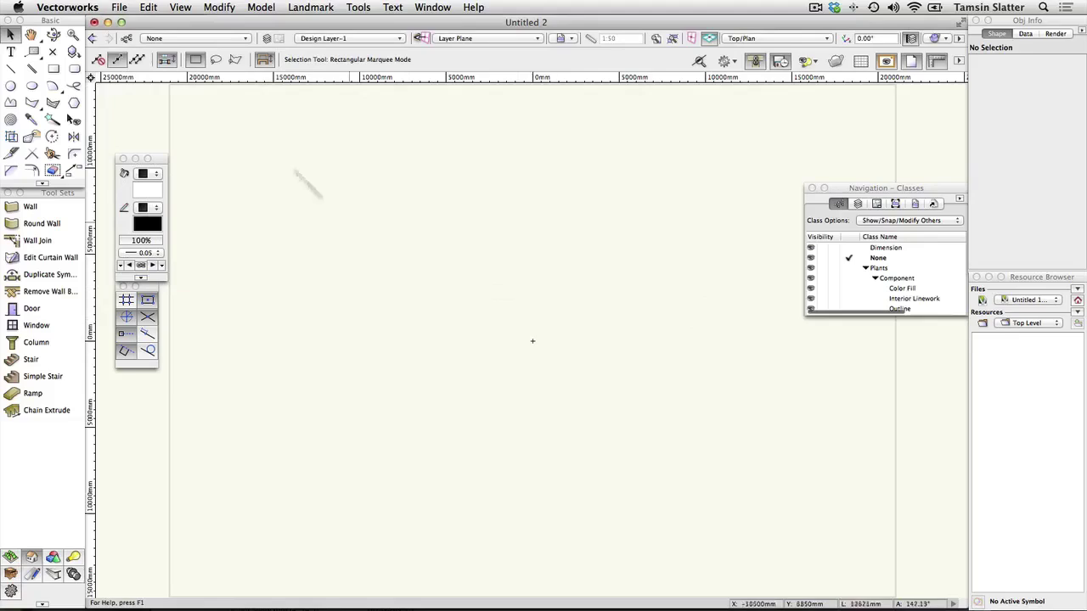
pyautogui.click(119, 8)
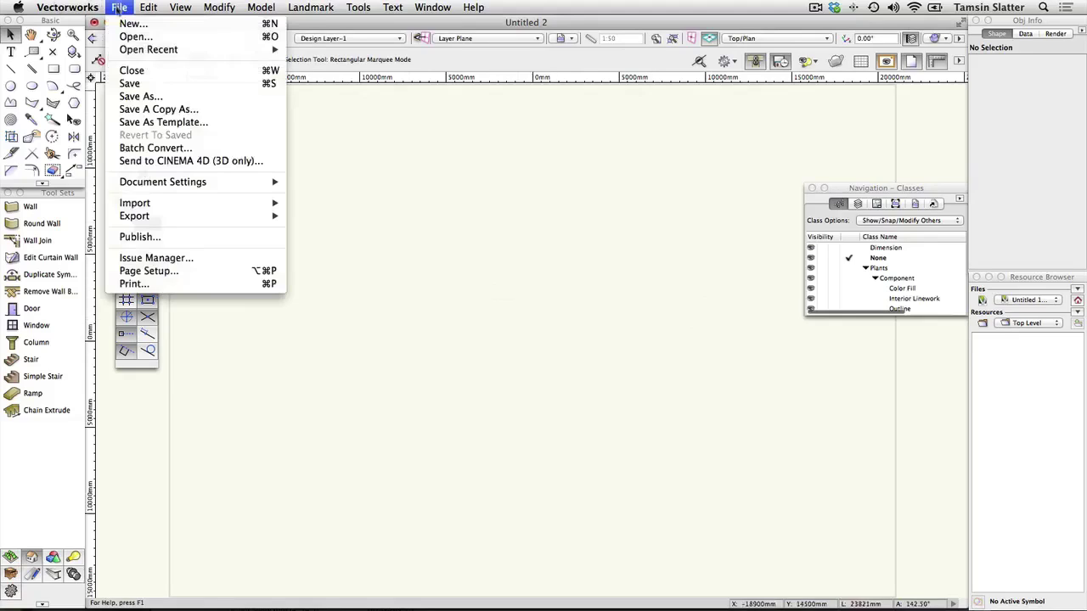
# - Keep Millimeters as the document's length unit in the Units settings
pyautogui.moveTo(186, 182)
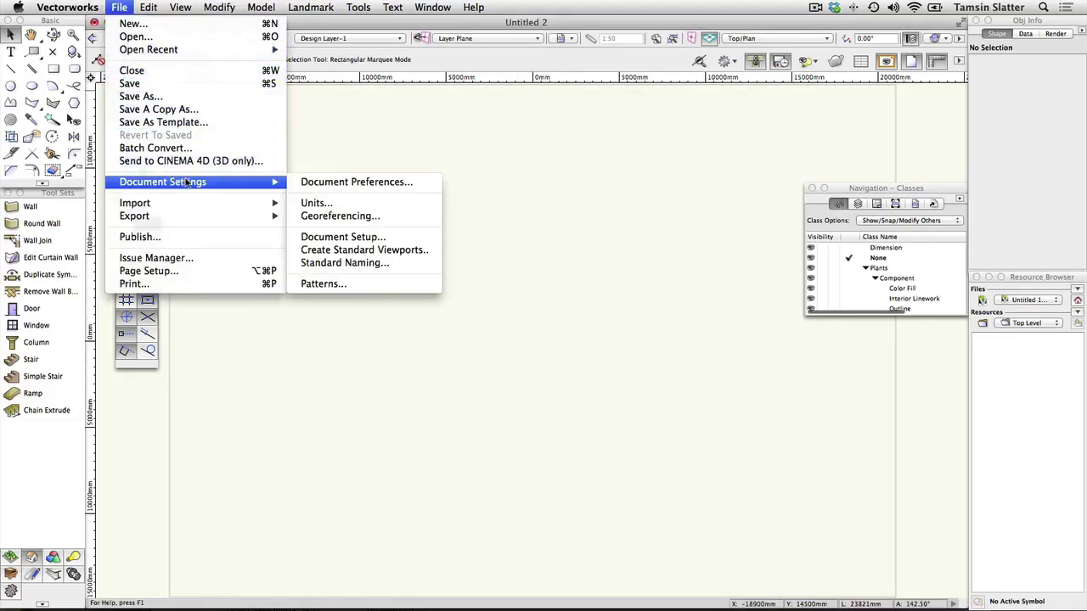
pyautogui.click(337, 206)
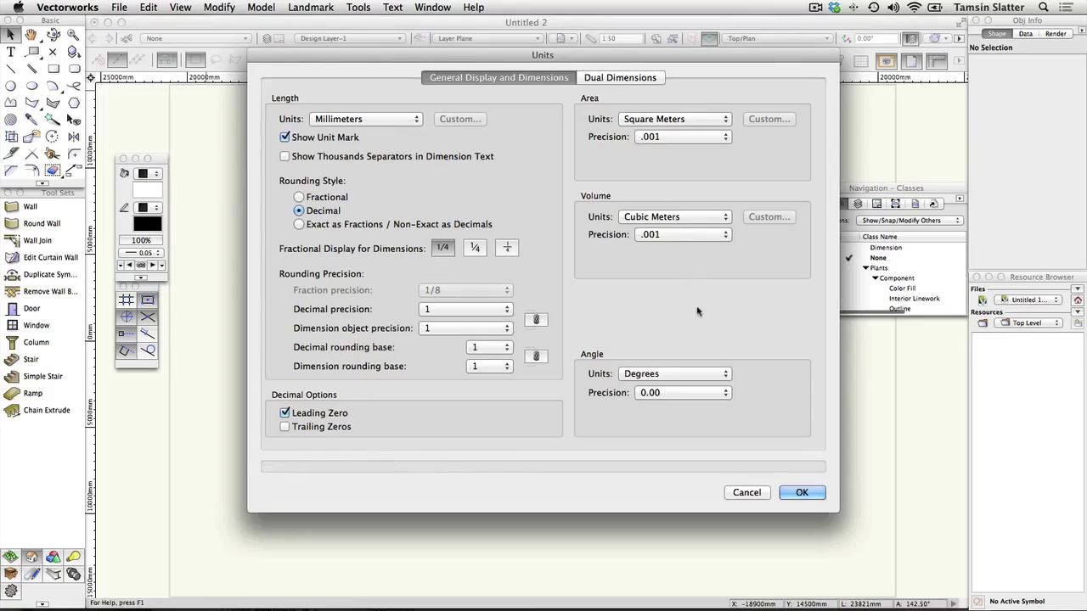
pyautogui.click(393, 123)
pyautogui.click(393, 123)
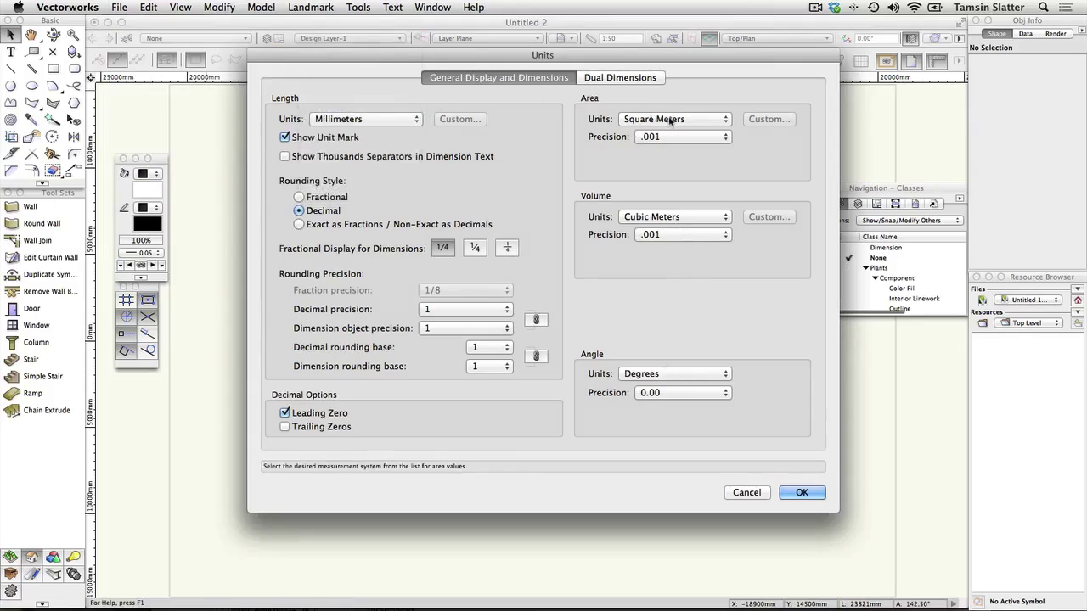
pyautogui.click(798, 494)
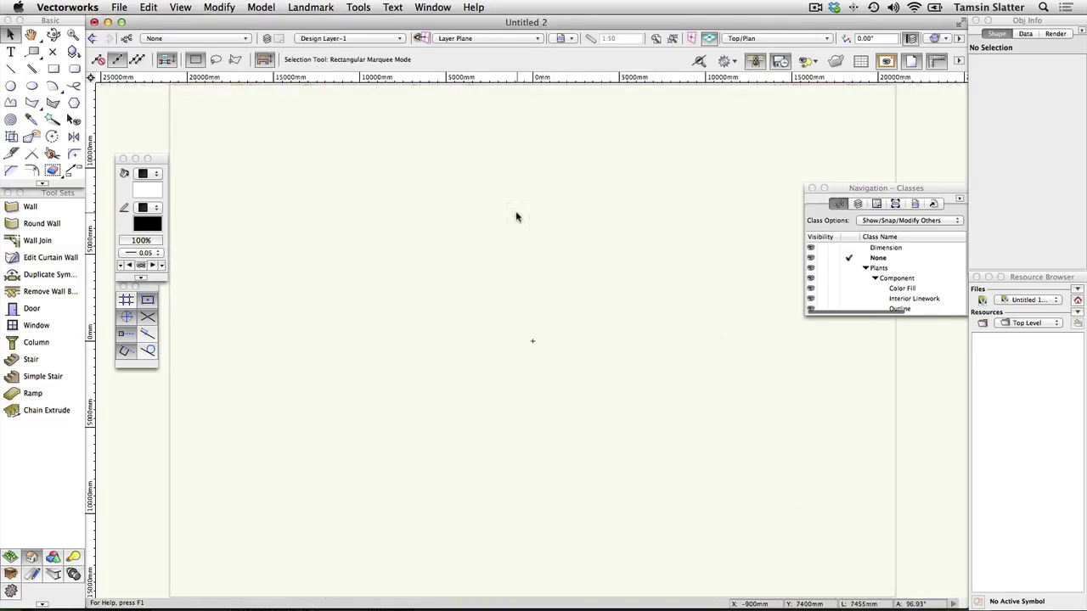
# - Set Design Layer-1 to a 1:50 layer scale
pyautogui.click(592, 41)
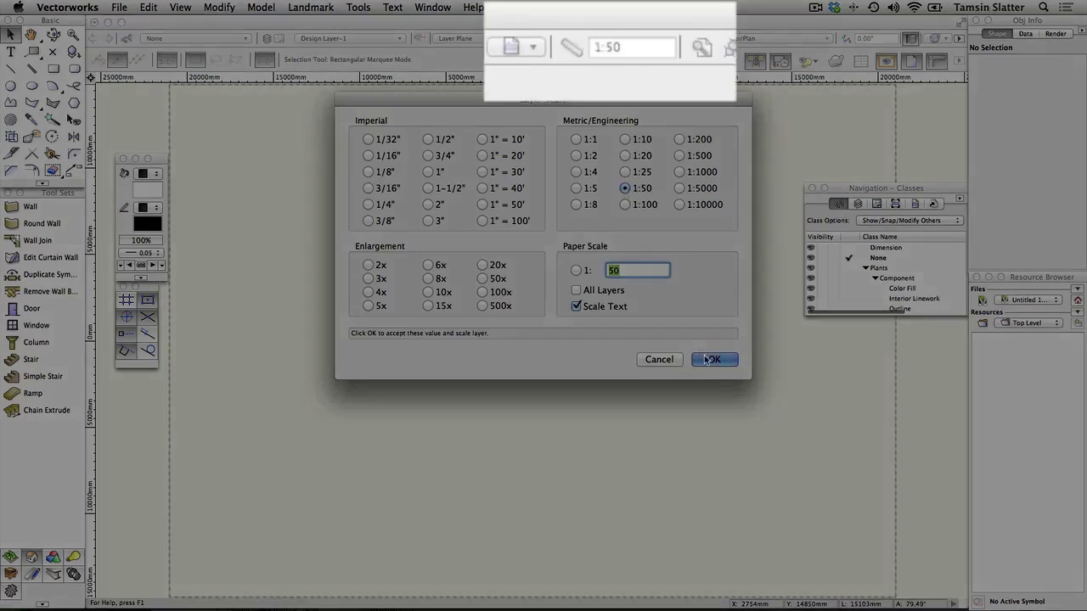
pyautogui.click(709, 360)
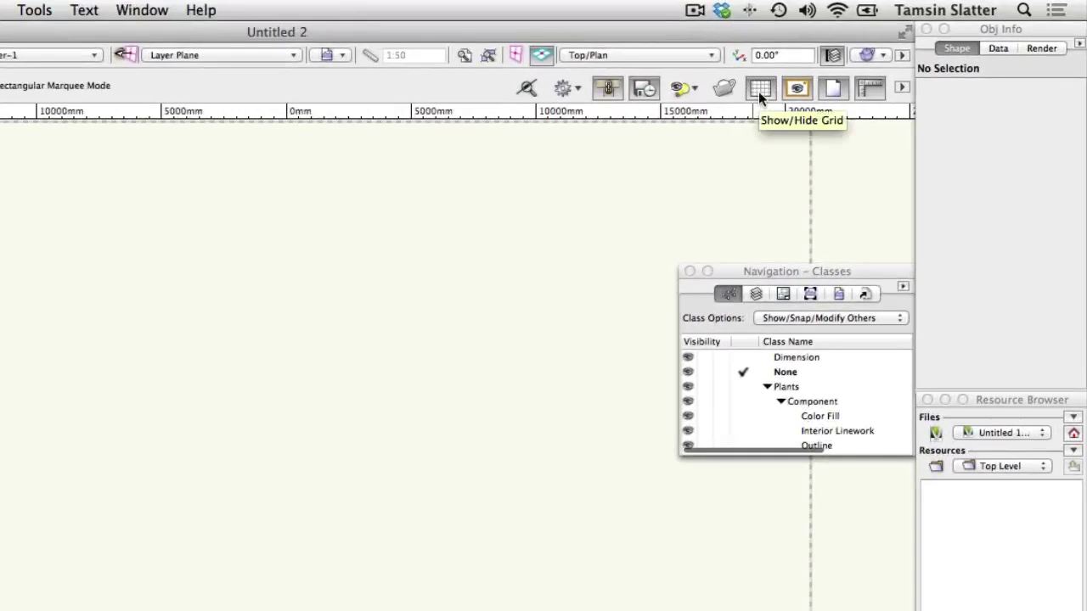
# - Turn on the grid display, zoom to check it, then restore the previous view
pyautogui.click(758, 91)
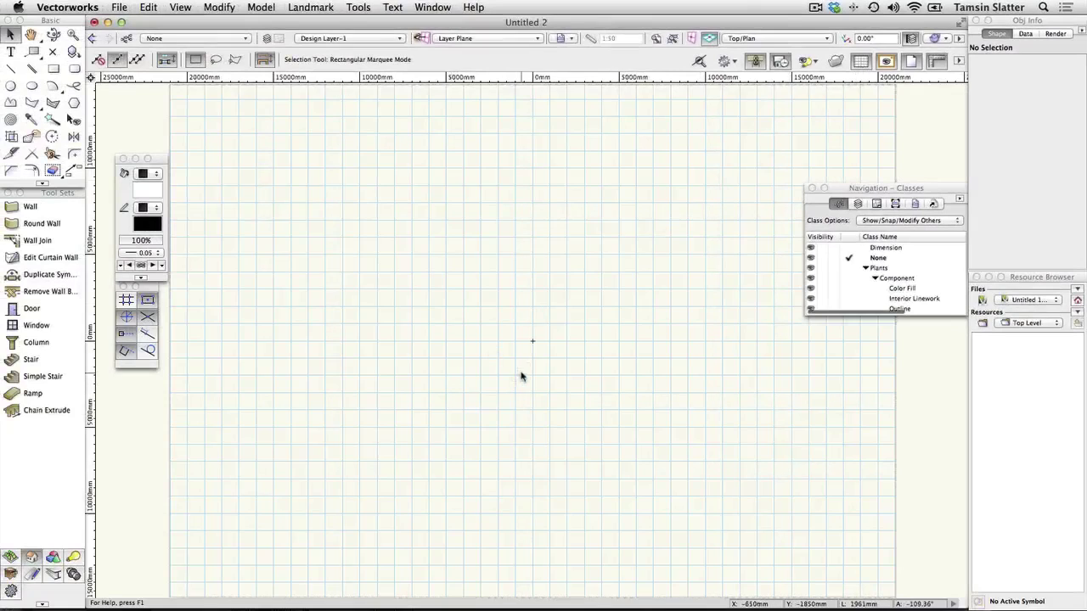
pyautogui.scroll(-2, 521, 376)
pyautogui.scroll(6, 521, 376)
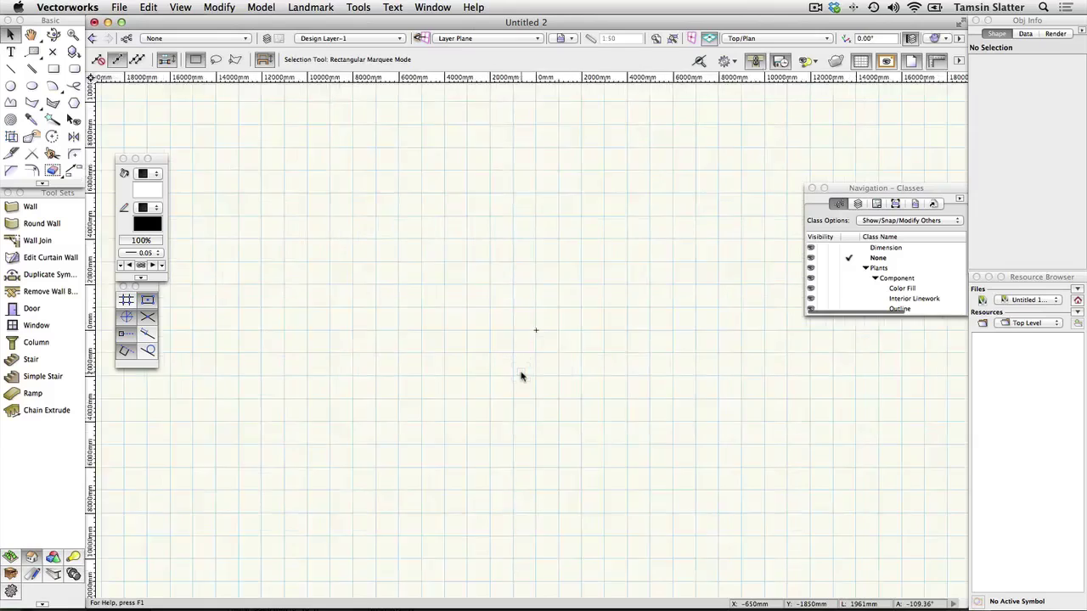
pyautogui.scroll(-2, 522, 376)
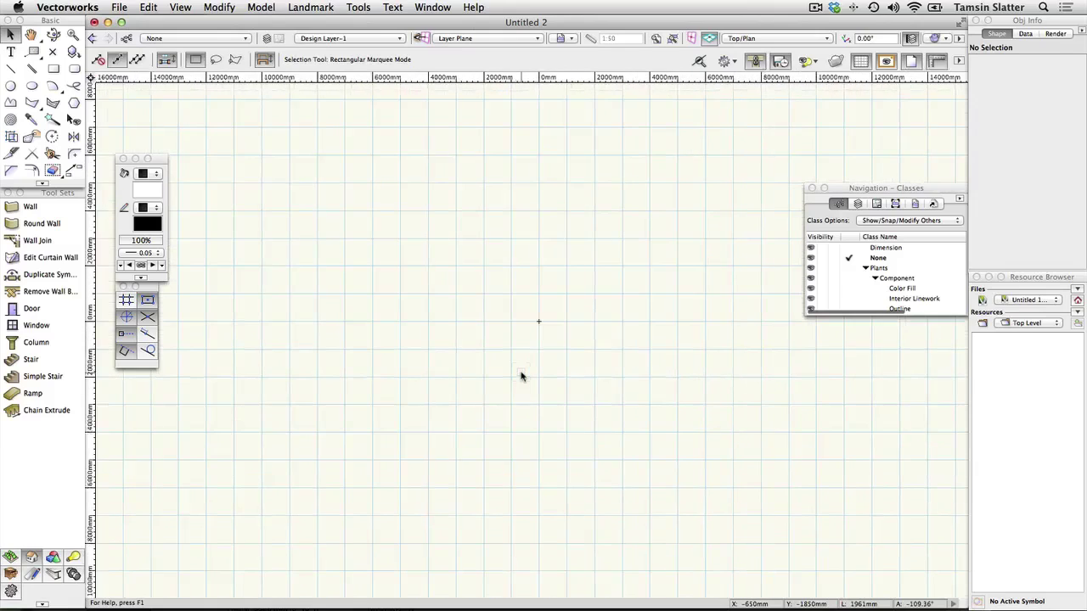
pyautogui.click(656, 39)
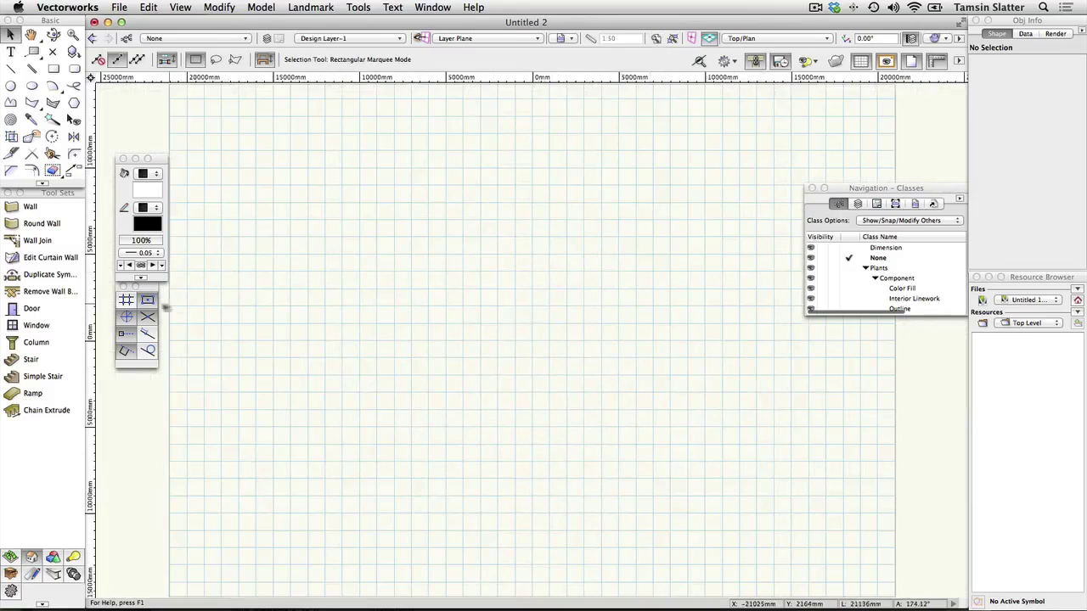
# - Set Snap Grid X to 1 mm and Reference Grid X to 1000 mm in SmartCursor Settings
pyautogui.click(129, 303)
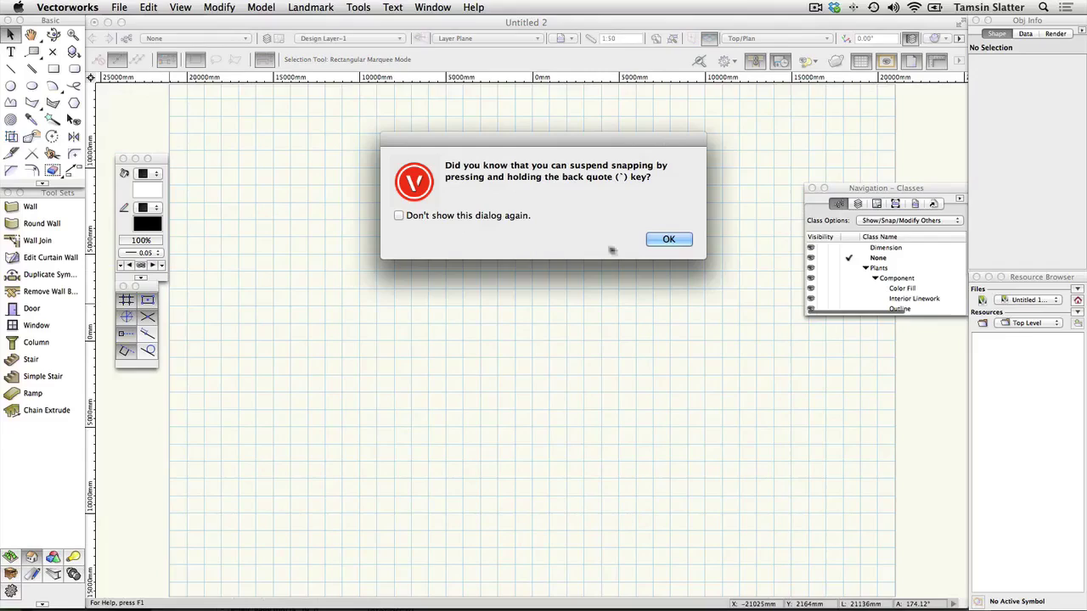
pyautogui.click(668, 241)
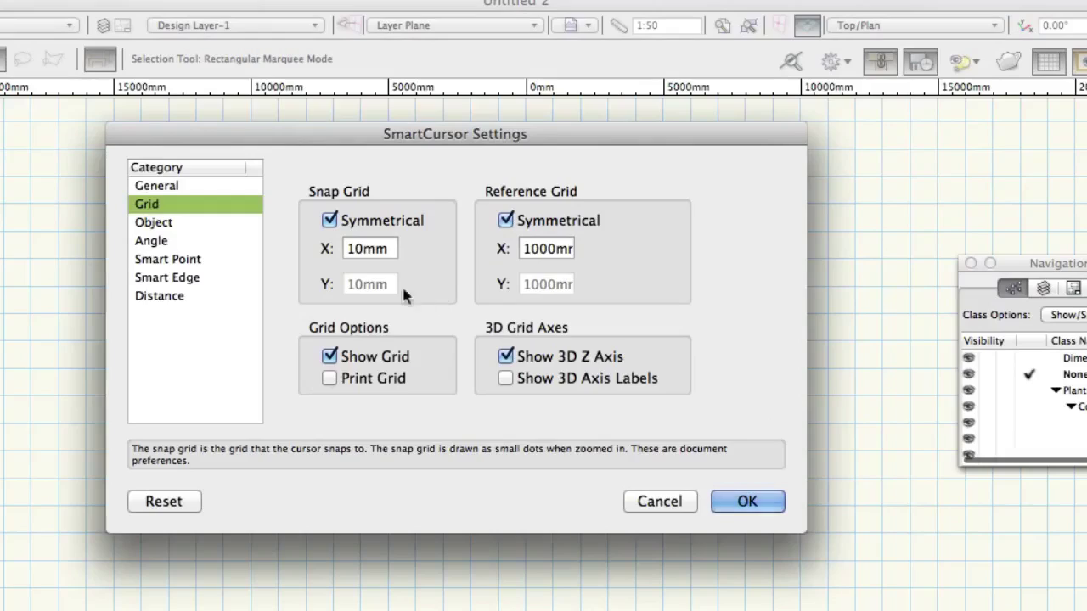
pyautogui.click(353, 251)
pyautogui.doubleClick(353, 252)
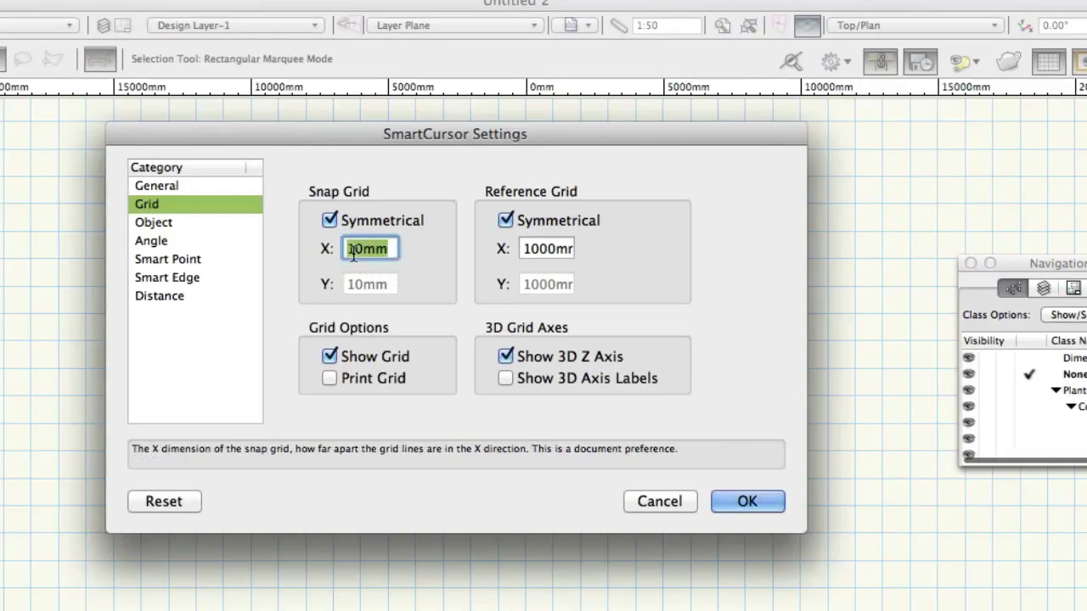
pyautogui.write('1')
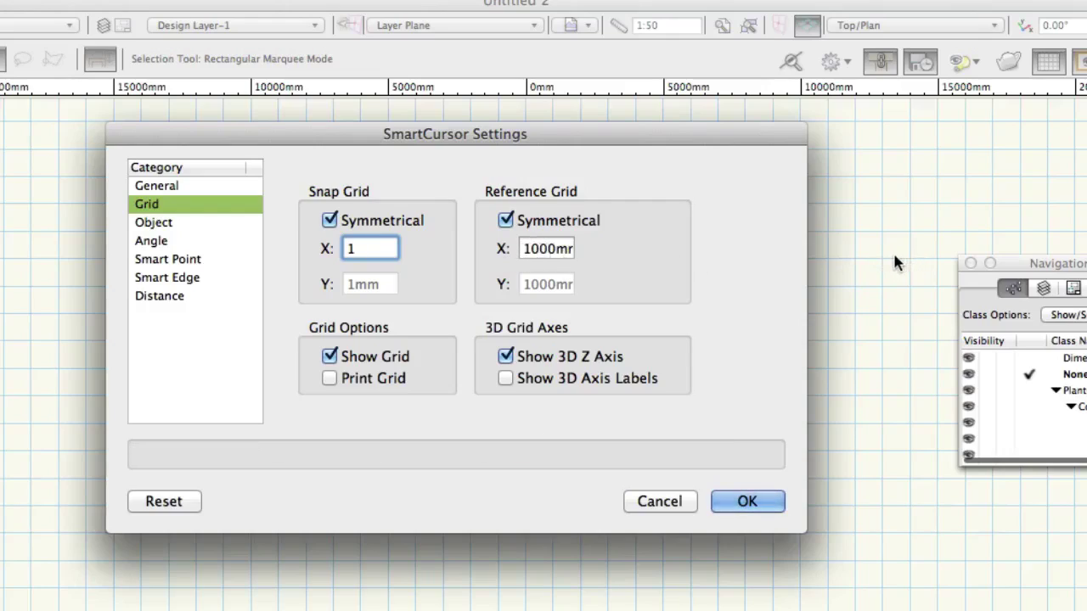
pyautogui.doubleClick(554, 249)
pyautogui.write('1000')
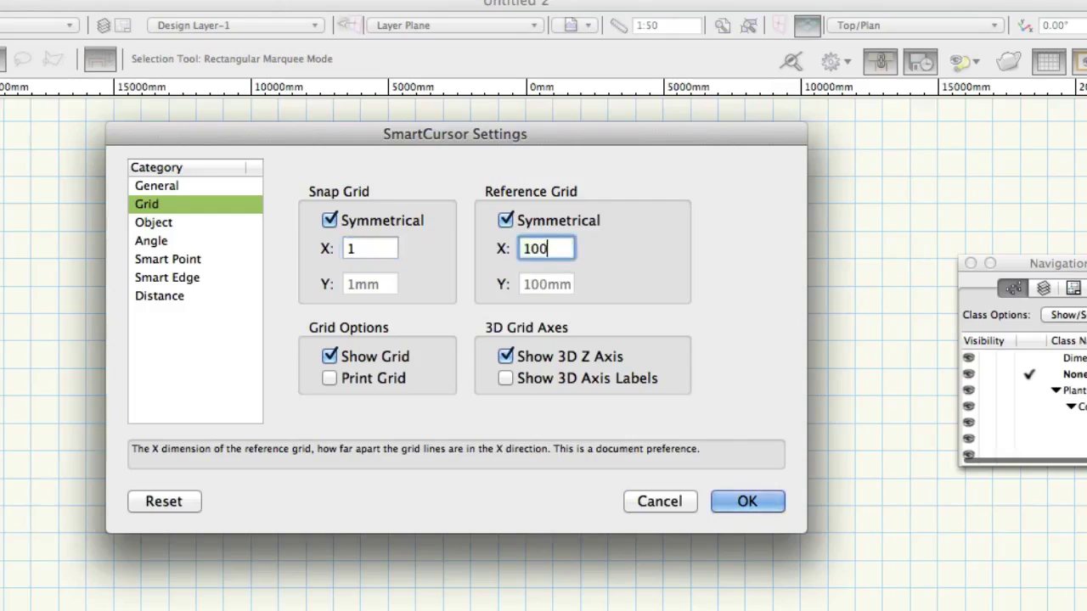
pyautogui.click(747, 502)
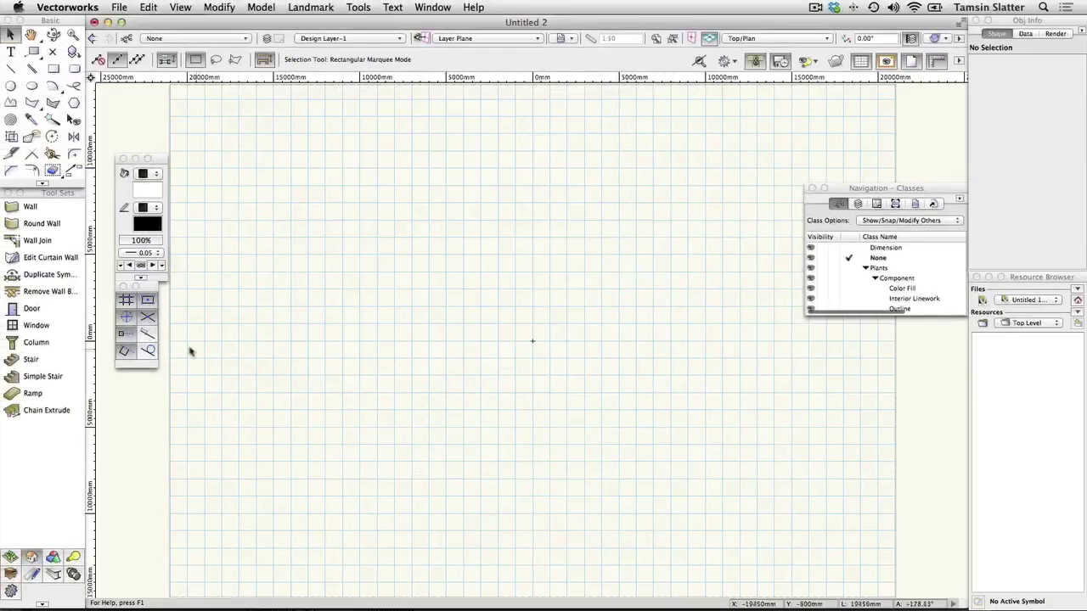
# - Switch Snap to Grid on in the Snapping palette
pyautogui.click(126, 301)
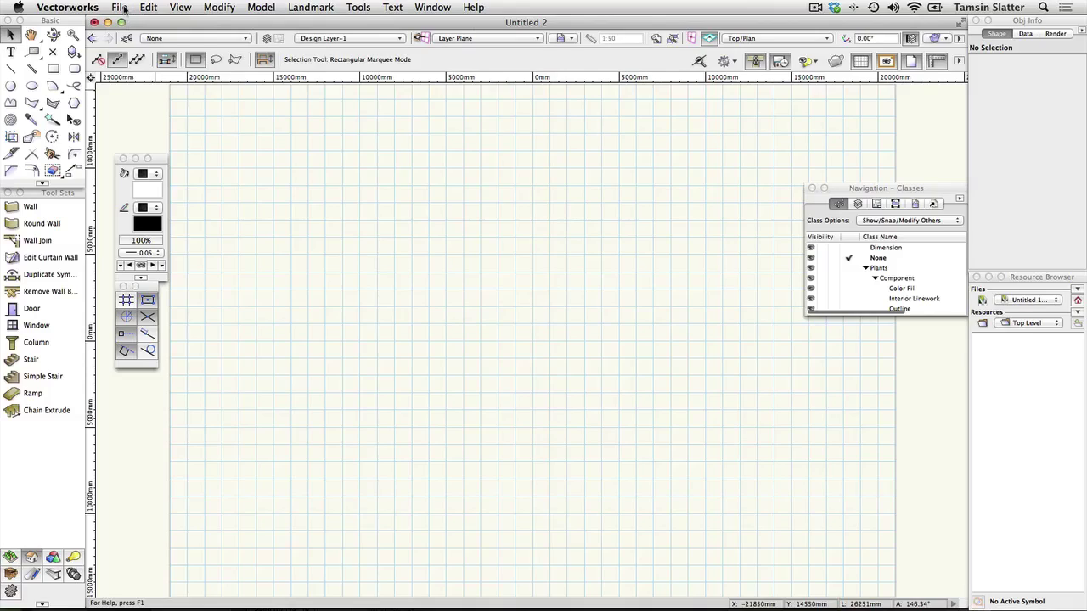
# - Enable VWArch auto-classing in Standard Naming and auto-class the existing objects
pyautogui.click(120, 8)
pyautogui.moveTo(180, 183)
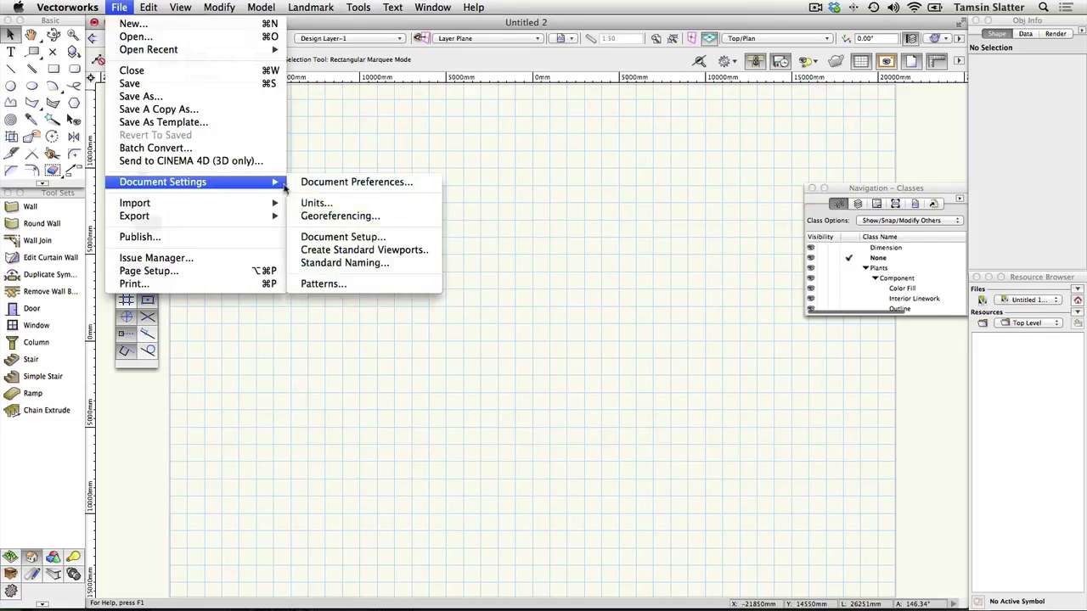
pyautogui.click(350, 268)
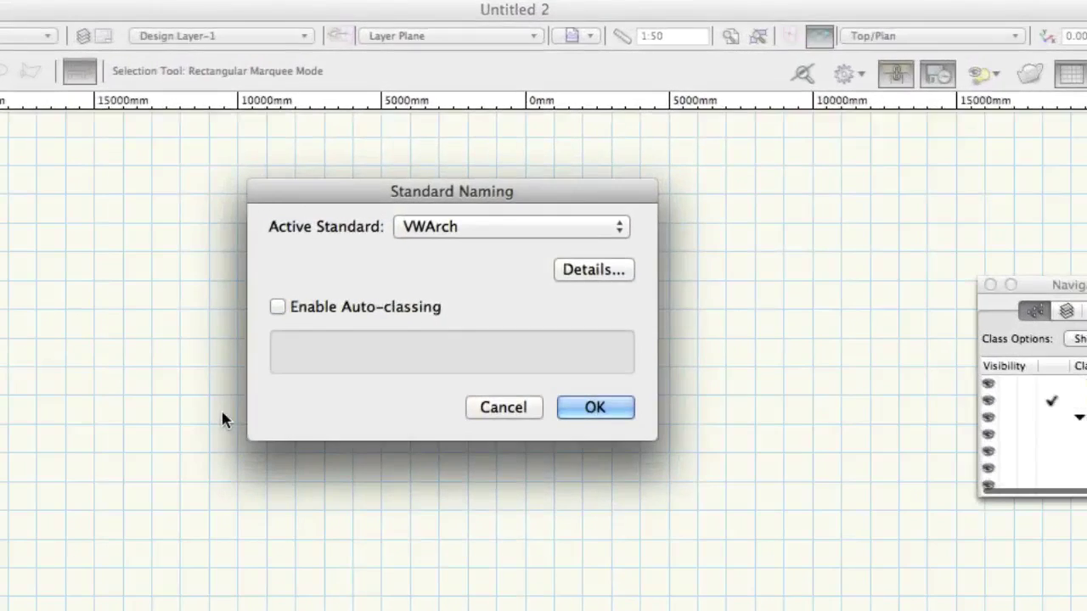
pyautogui.click(278, 306)
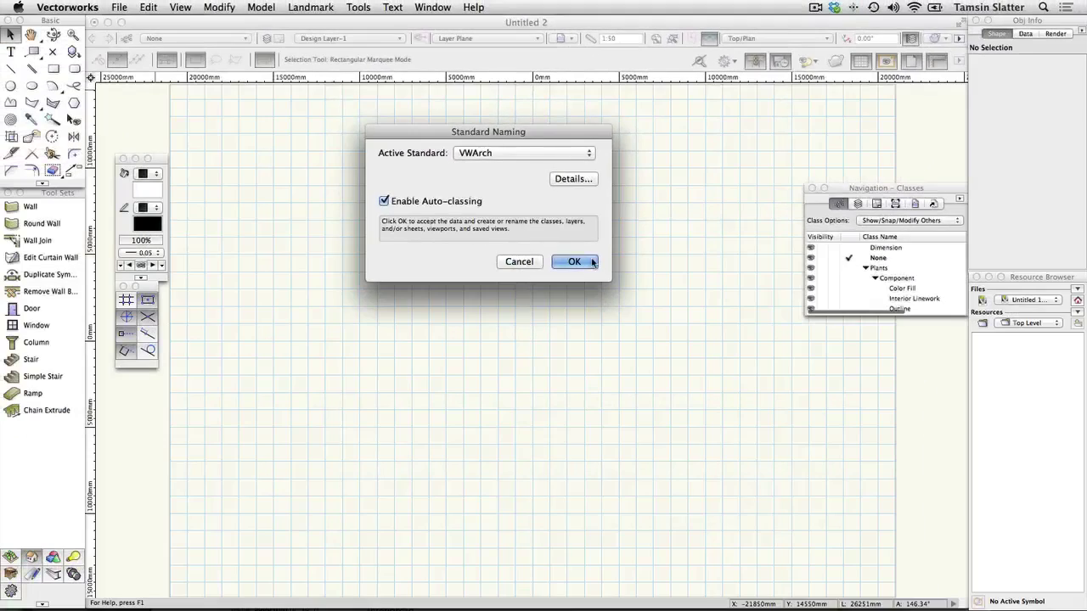
pyautogui.click(592, 262)
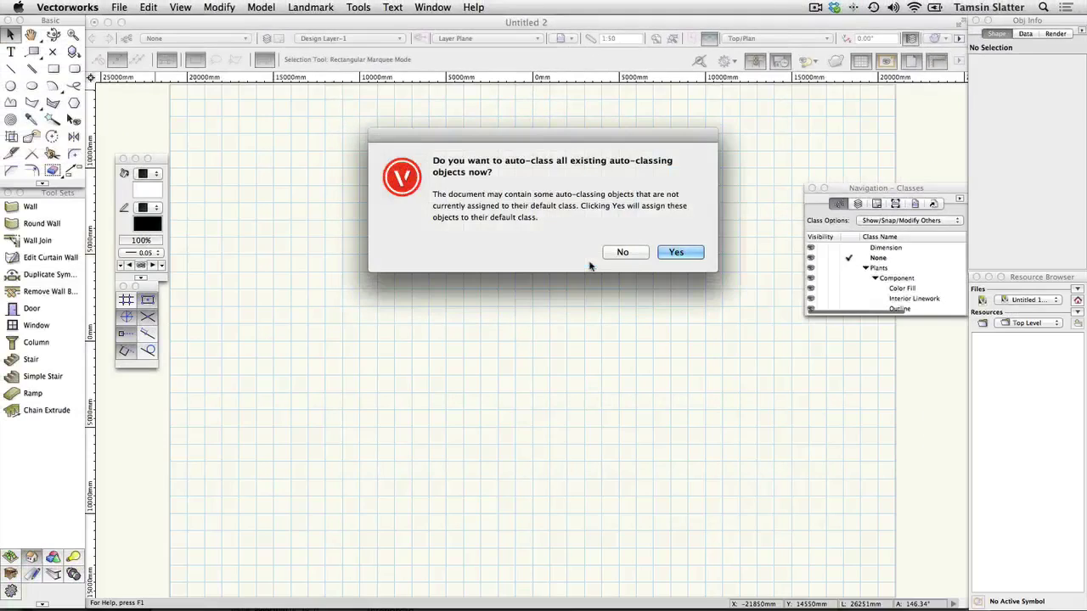
pyautogui.click(673, 254)
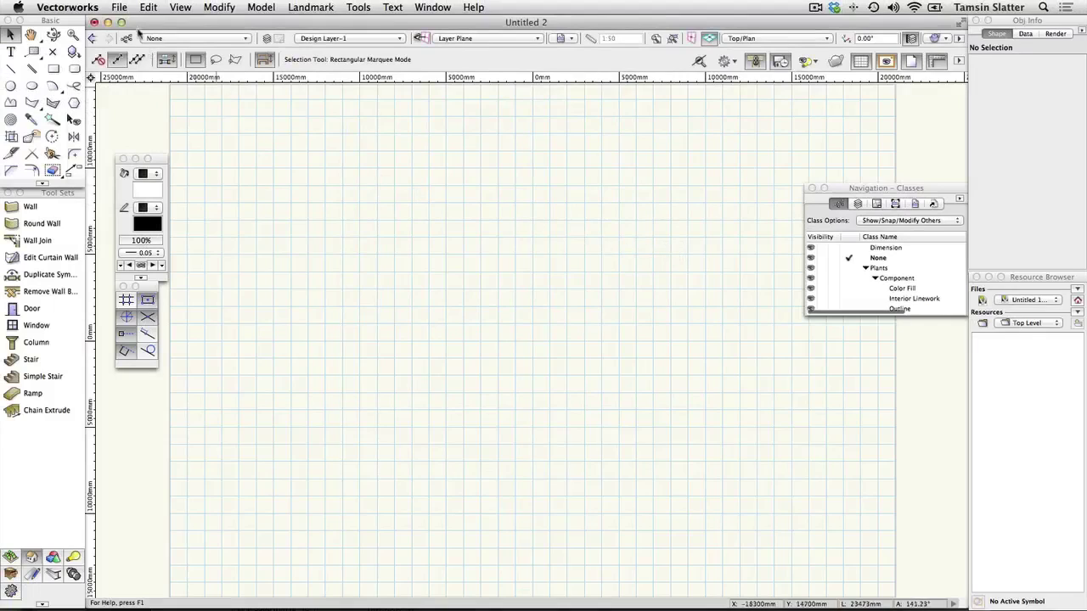
# - Begin saving the document as a drawing template named 'My Template' via Save As Template
pyautogui.click(120, 7)
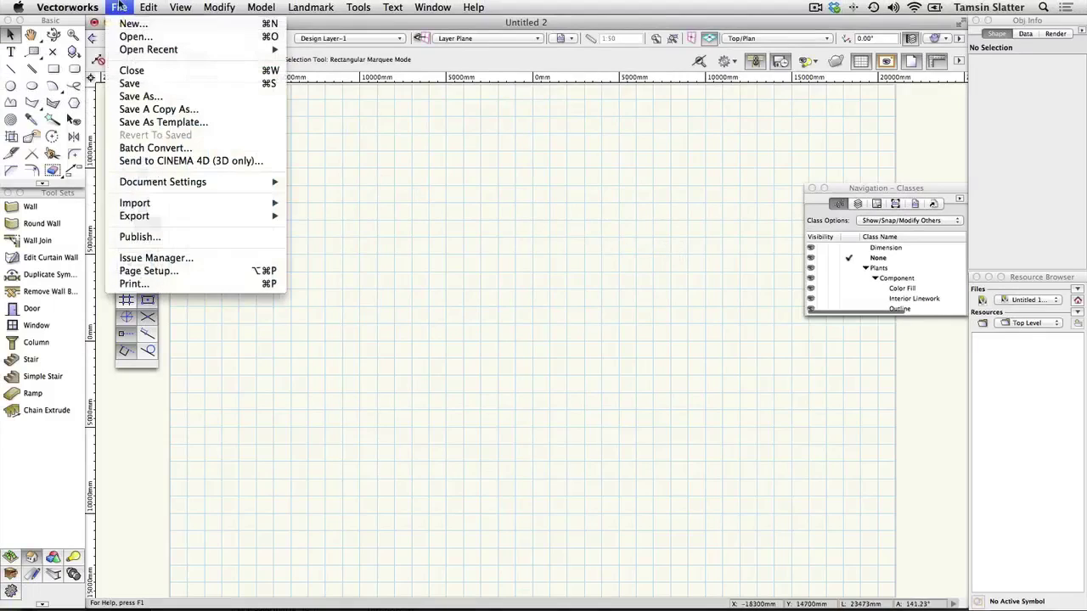
pyautogui.click(126, 123)
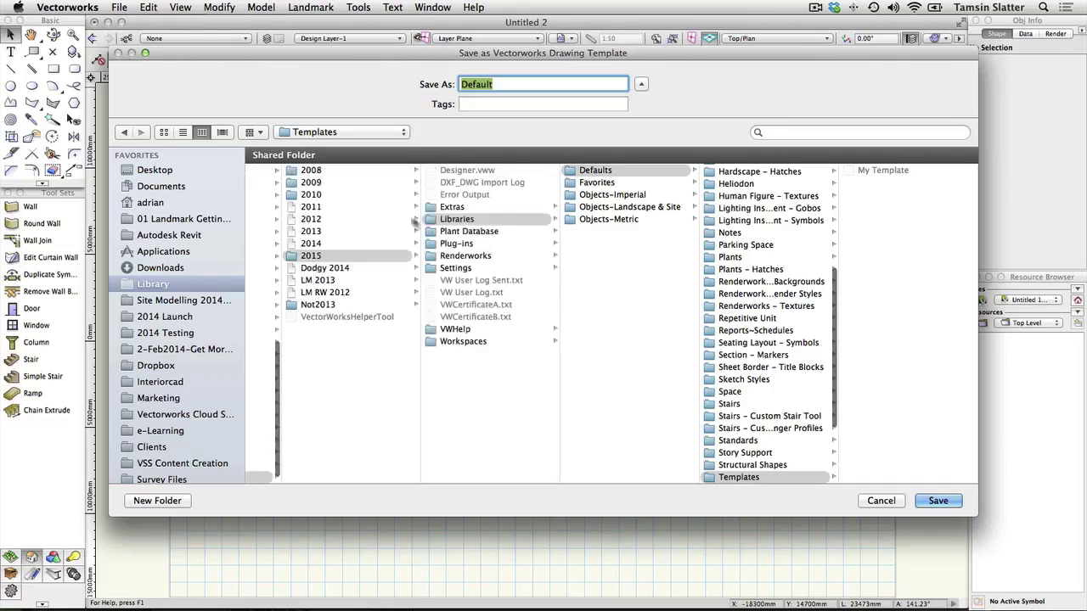
pyautogui.write('My Template')
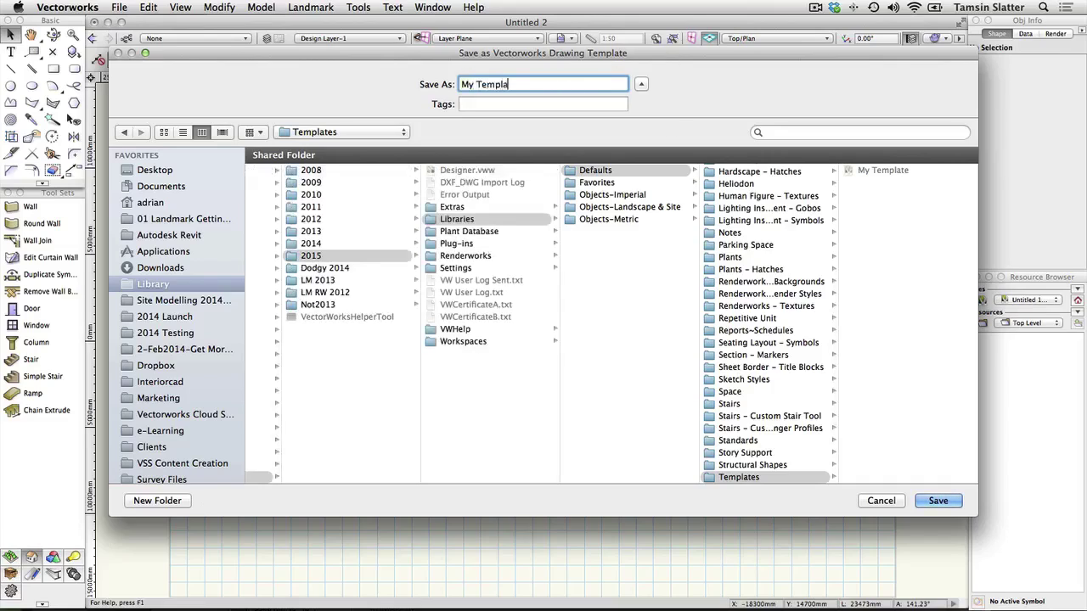